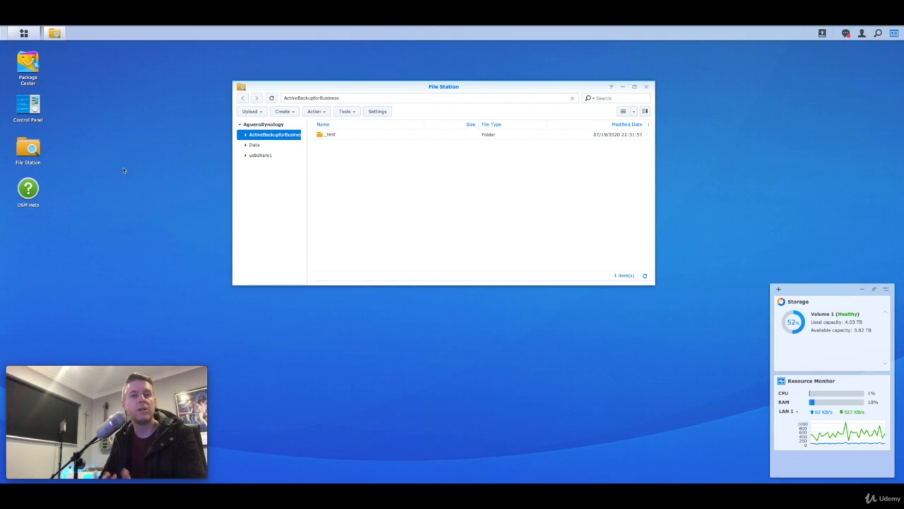
- Examine the Plex folder inside the Data share and its upload options, and close File Station
left_click(246, 144)
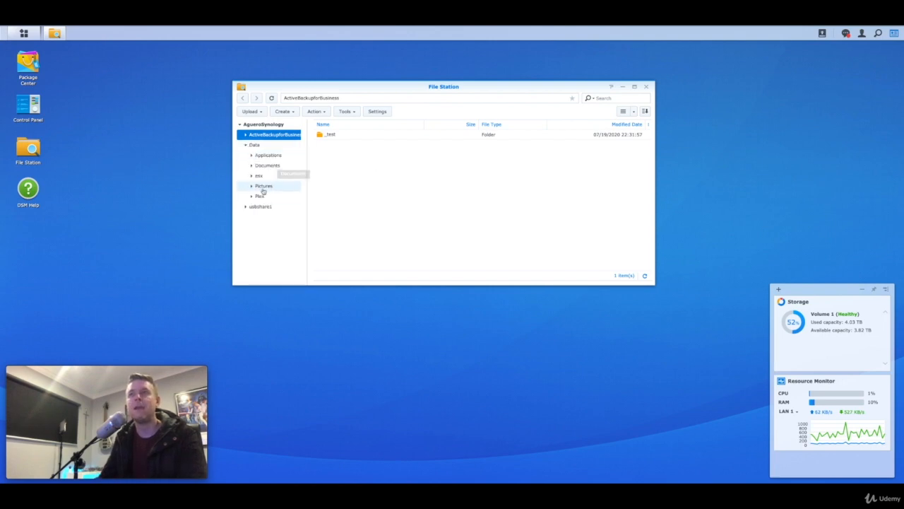
left_click(260, 195)
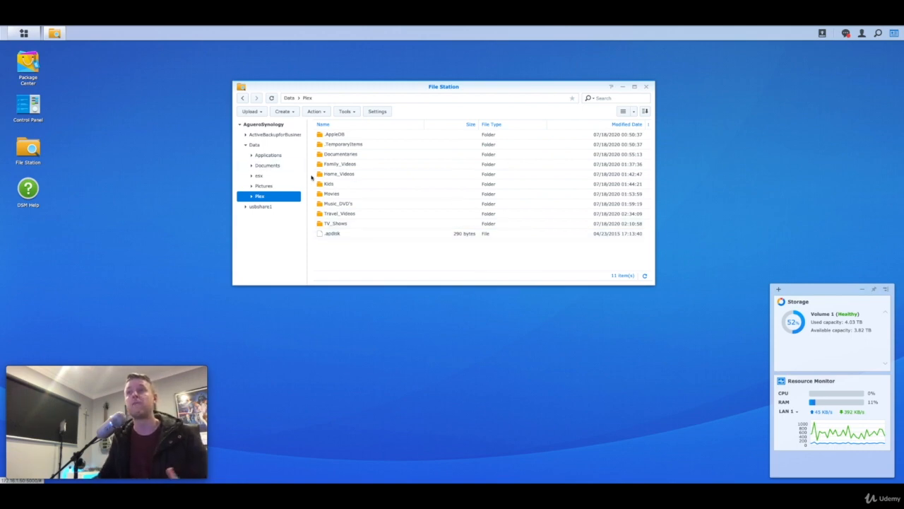
left_click(256, 111)
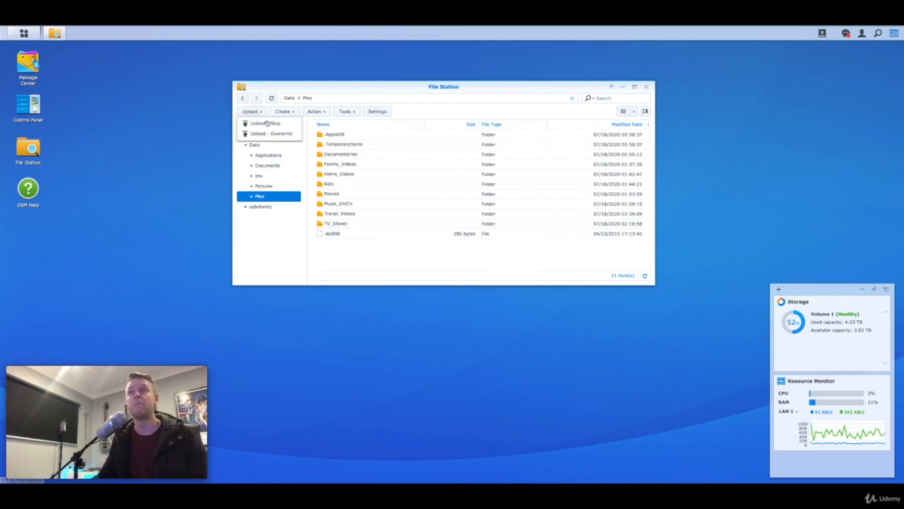
left_click(381, 259)
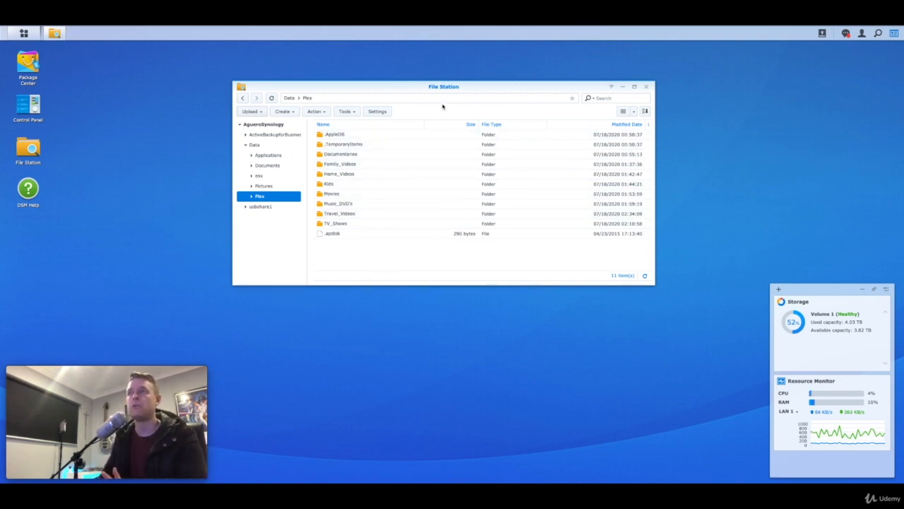
left_click_drag(443, 87, 445, 101)
left_click(649, 101)
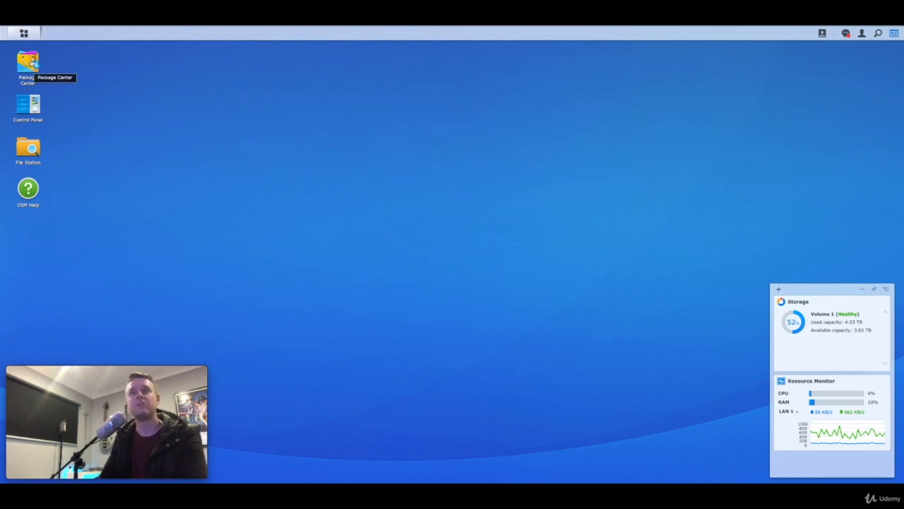
- Open Package Center and search the packages for "plex"
left_click(28, 65)
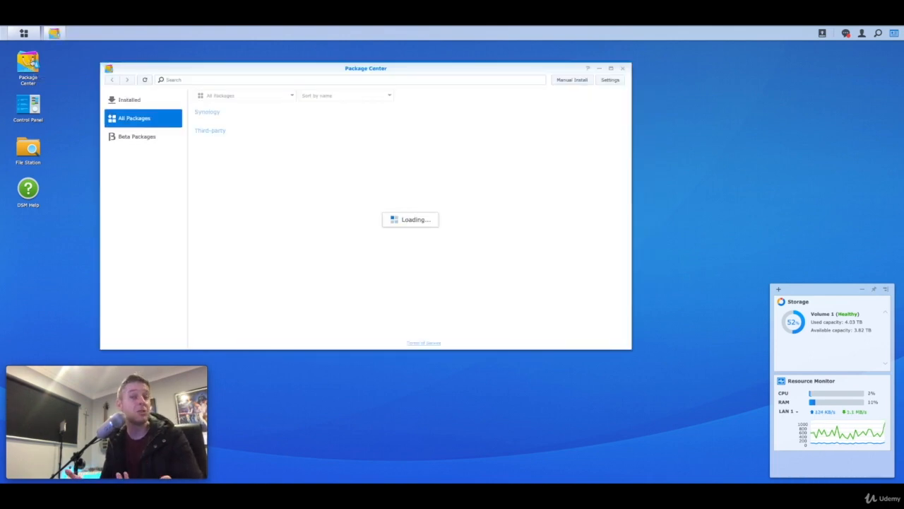
left_click_drag(253, 72, 295, 63)
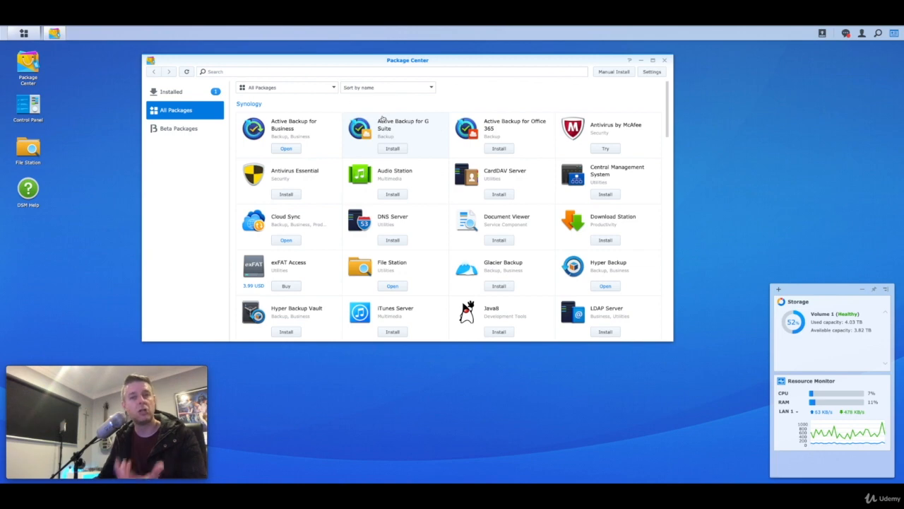
left_click(236, 71)
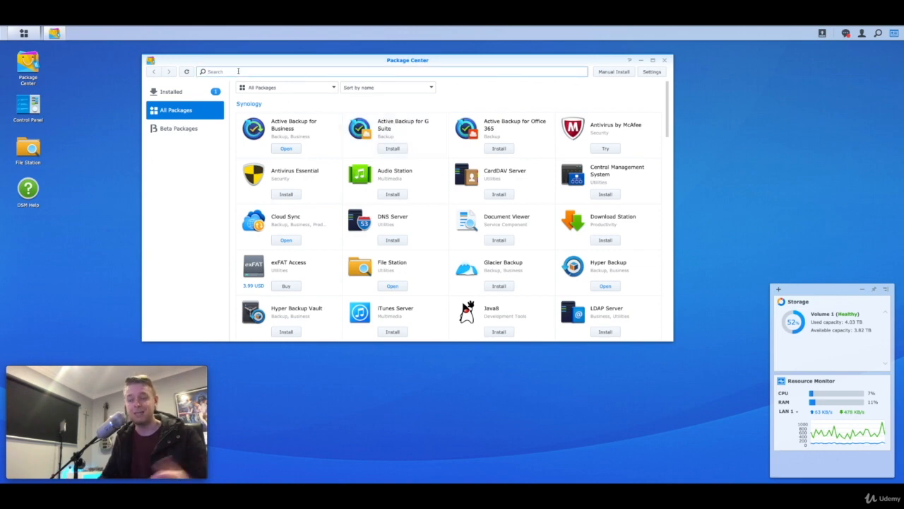
type("jaex")
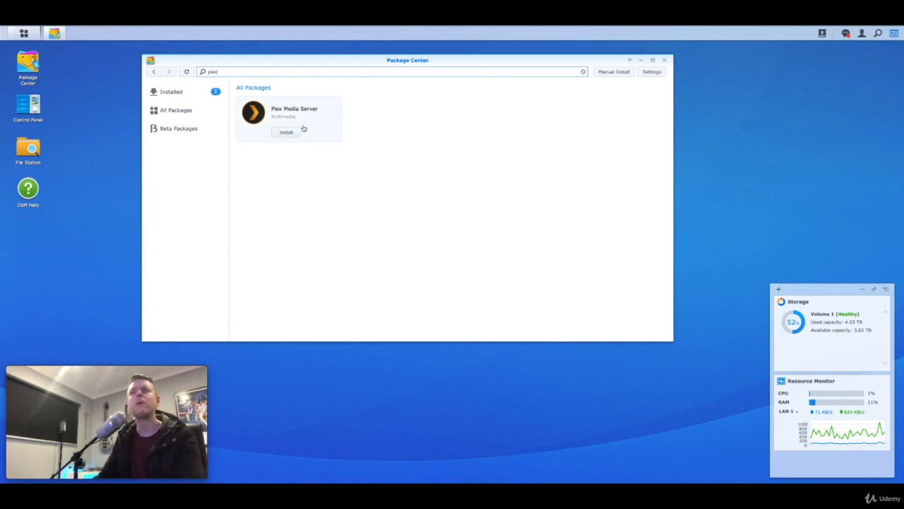
- Clear the package search and view the Manual Install dialog without uploading a package
double_click(212, 72)
key("BackSpace")
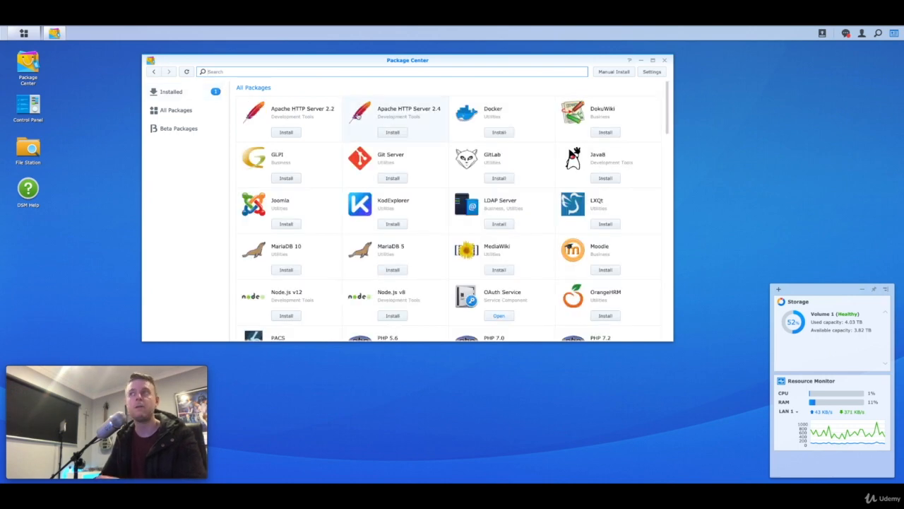
left_click(615, 72)
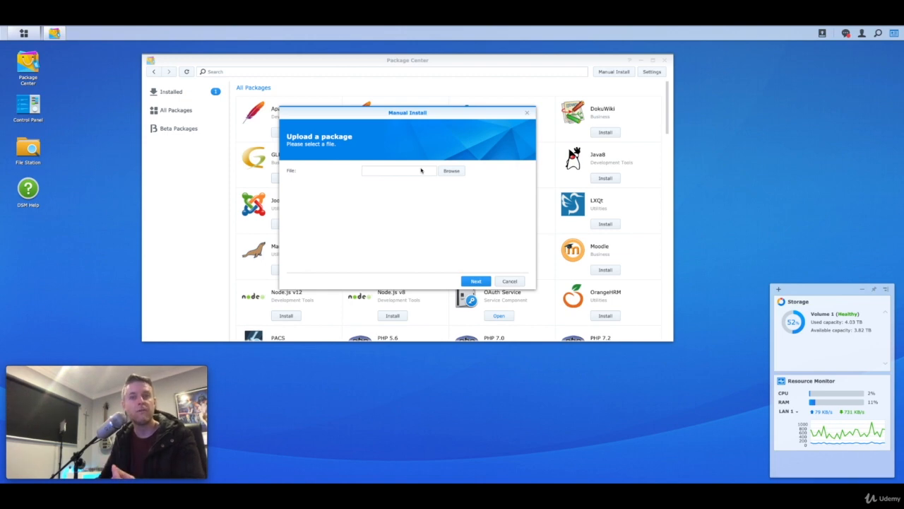
left_click(510, 281)
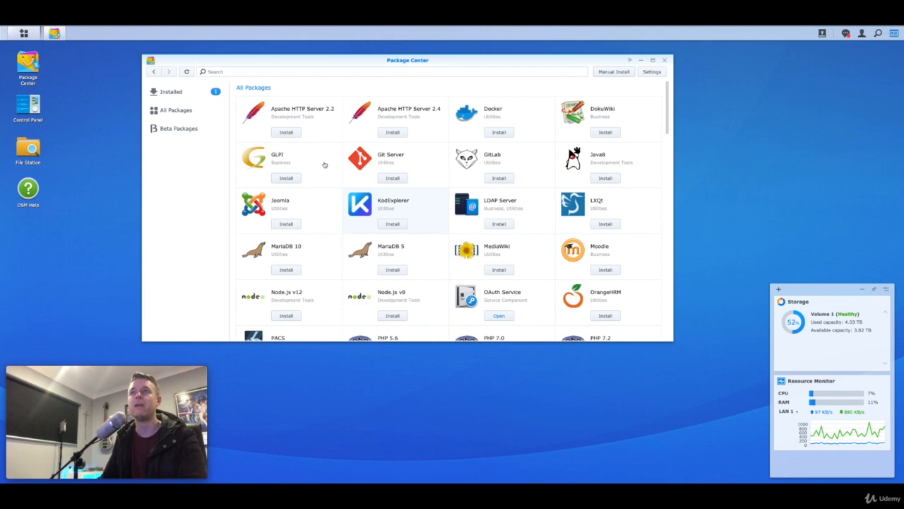
- Search the packages for "plex" and install Plex Media Server
left_click(252, 72)
type("plex")
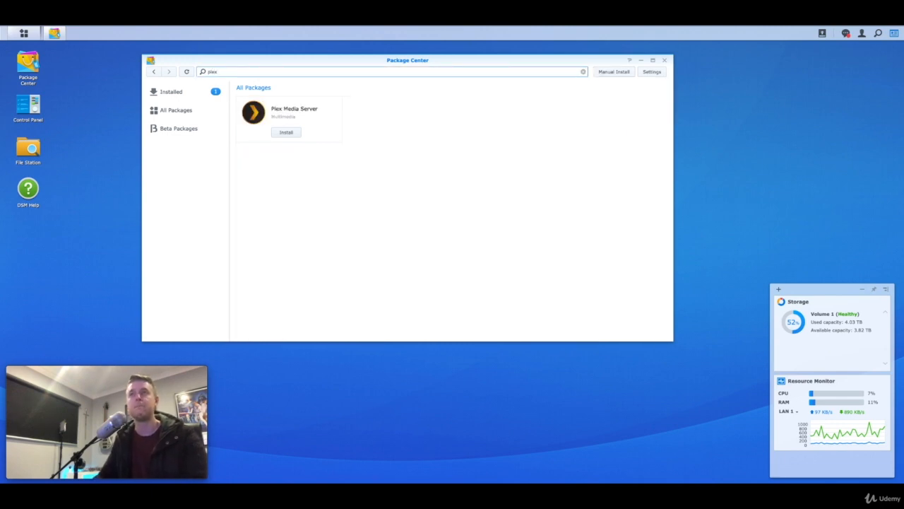
left_click(285, 132)
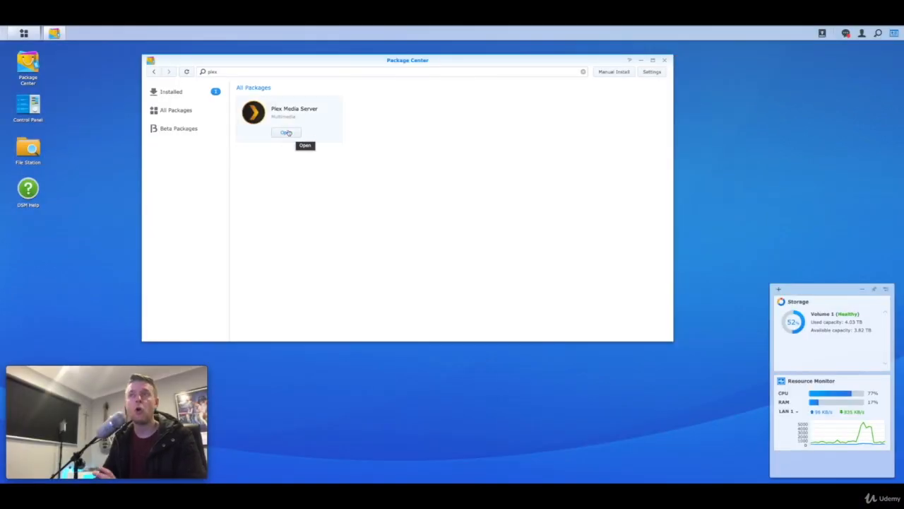
- Add a Plex Media Server shortcut to the desktop from the list of installed applications
left_click(24, 34)
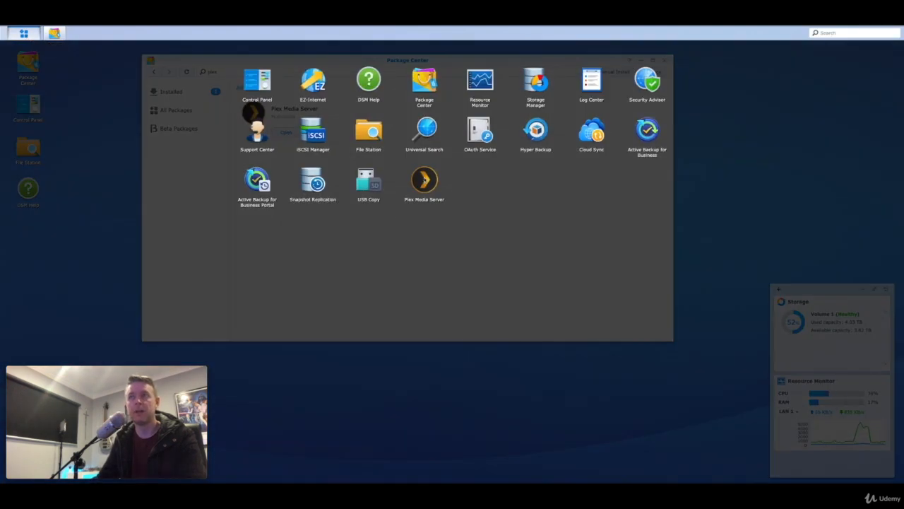
right_click(425, 180)
left_click(456, 189)
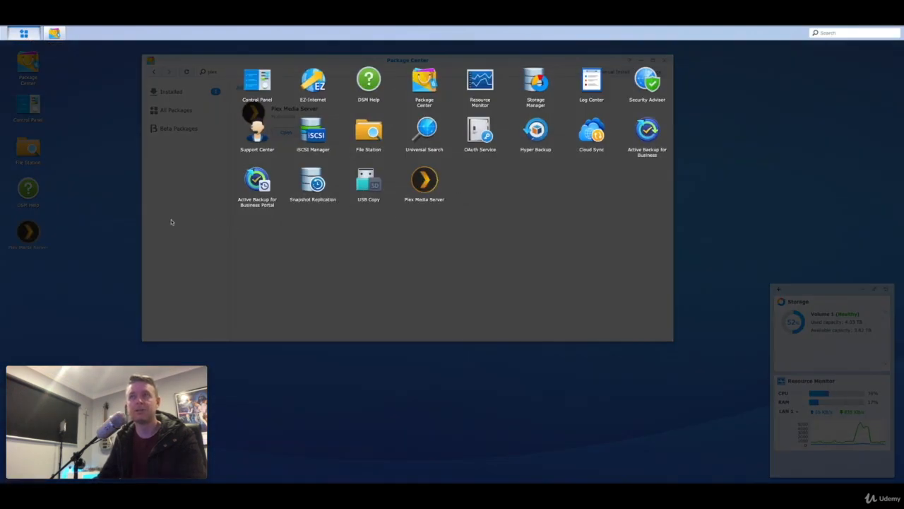
left_click(116, 216)
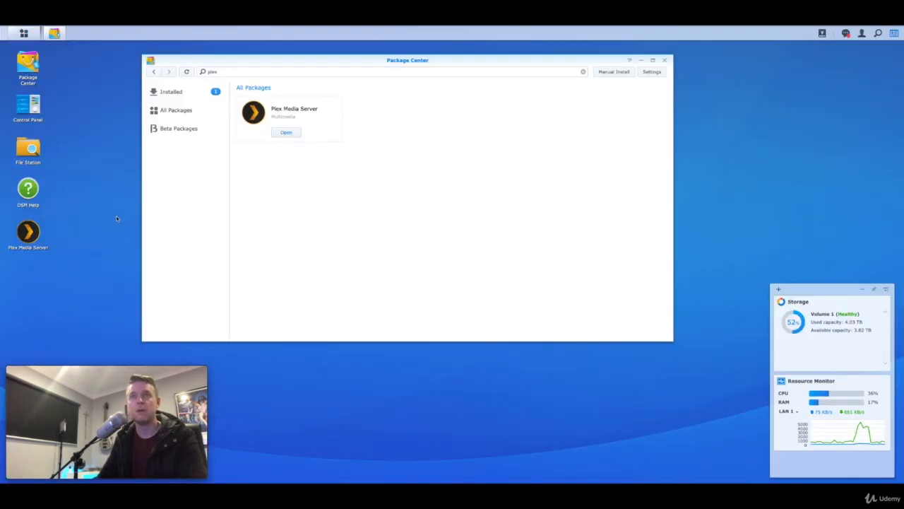
- Launch Plex Media Server from the desktop and dismiss the How Plex Works introduction and the Plex Pass offer
left_click(28, 231)
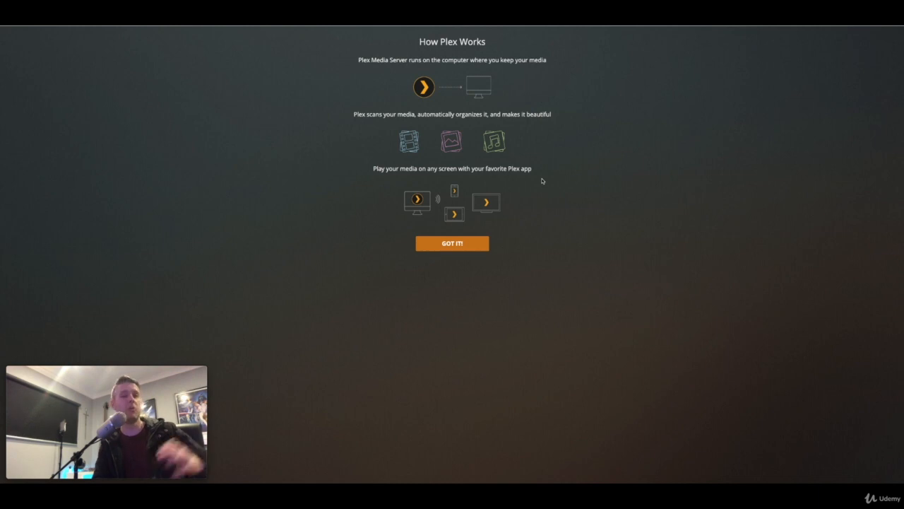
left_click(469, 244)
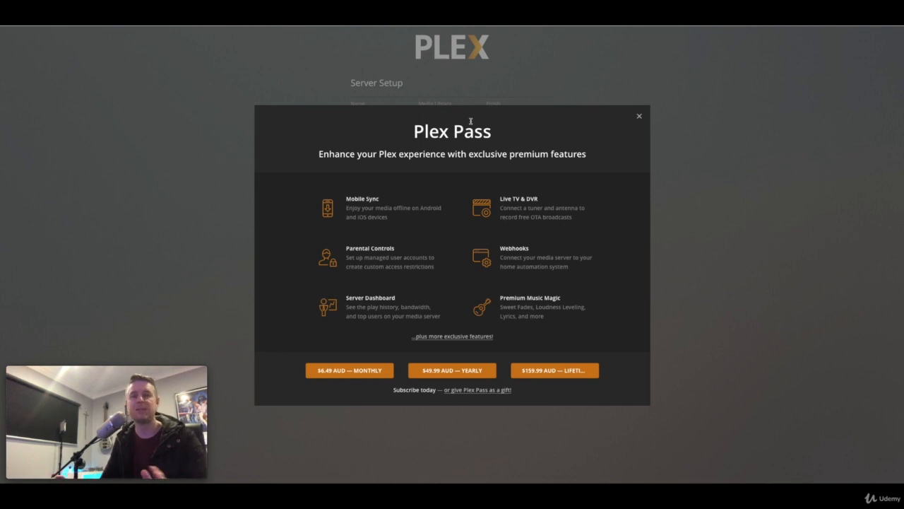
left_click(639, 117)
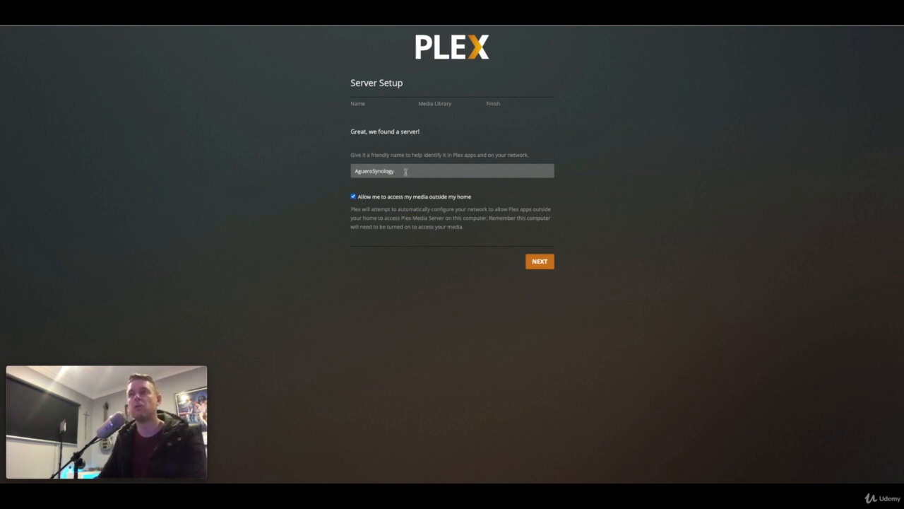
- Change the ending of the server's friendly name to "Plex", disable access to media outside the home, and continue the setup
left_click_drag(406, 172, 491, 174)
left_click(375, 170)
type("Plex")
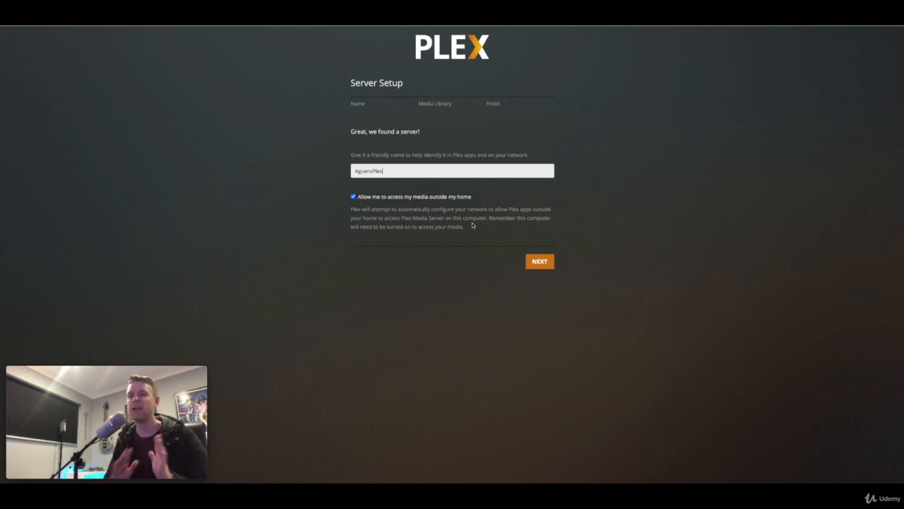
left_click(354, 197)
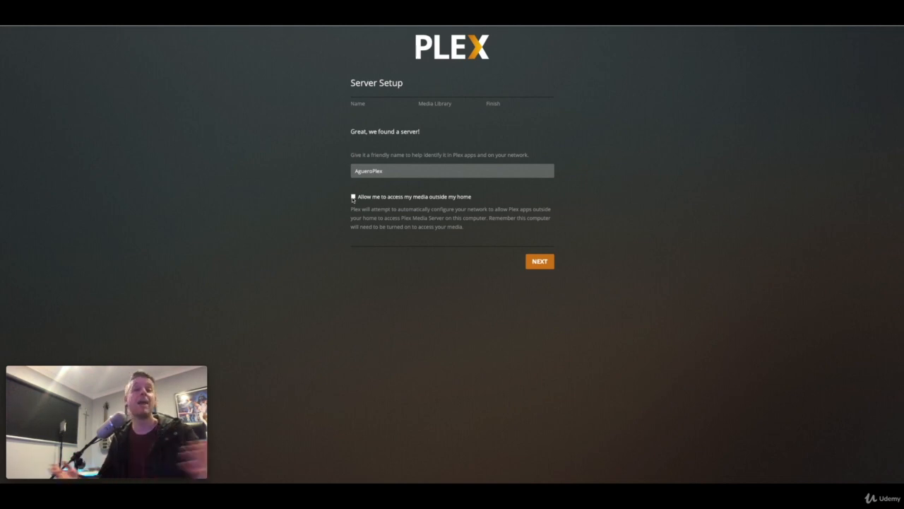
left_click(539, 261)
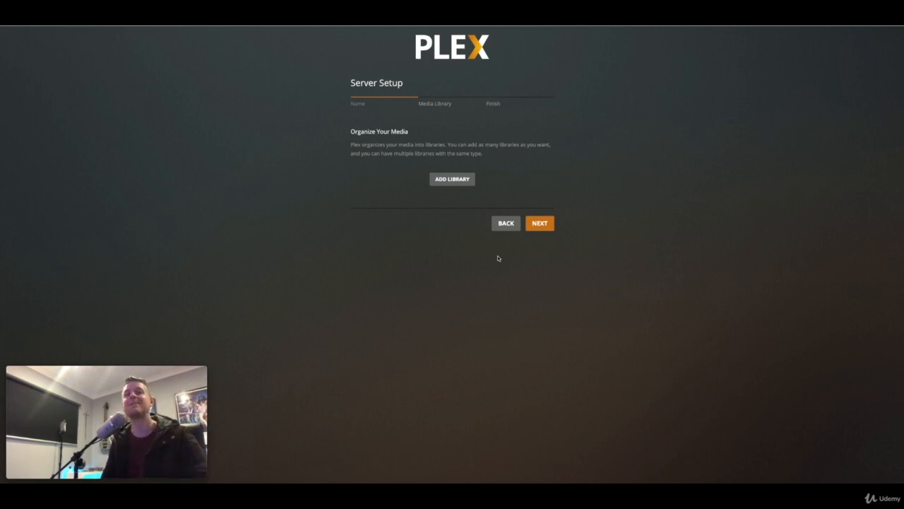
- Start adding a library of type Movies, keeping the name Movies and the language English, and continue to its folder selection
left_click(451, 182)
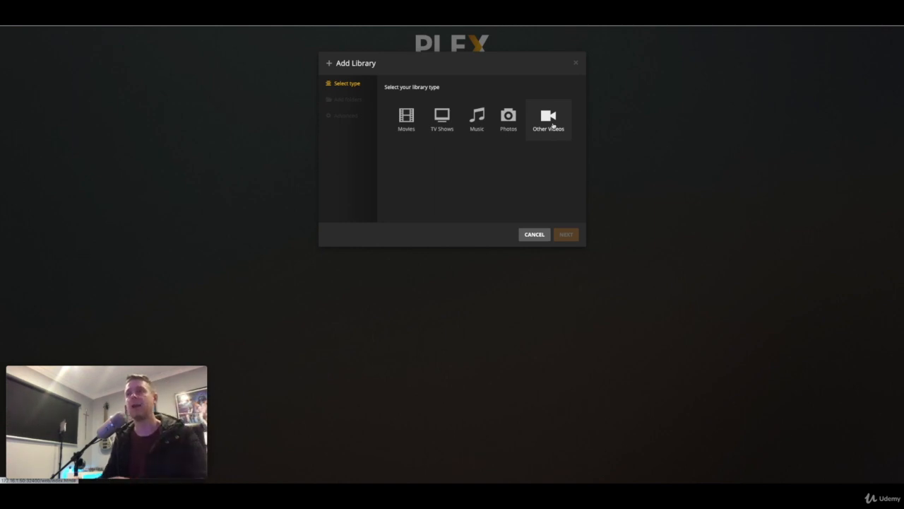
left_click(410, 122)
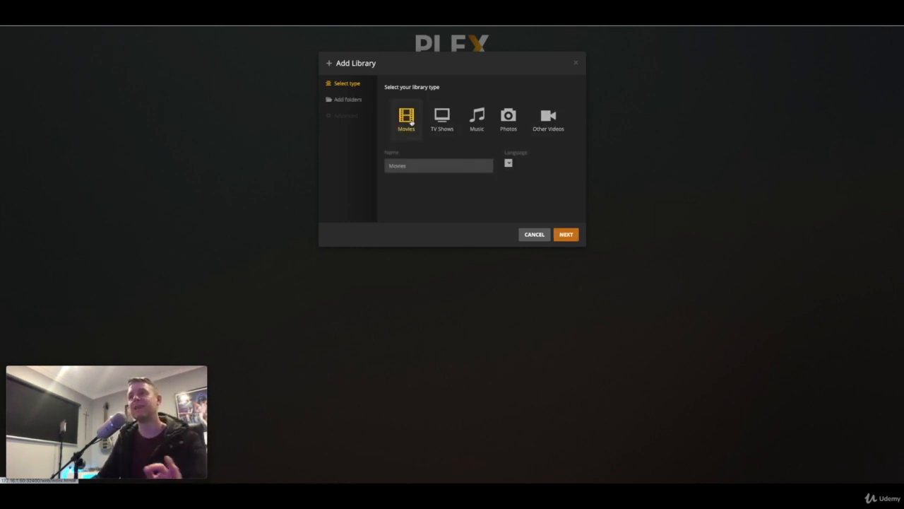
left_click(416, 166)
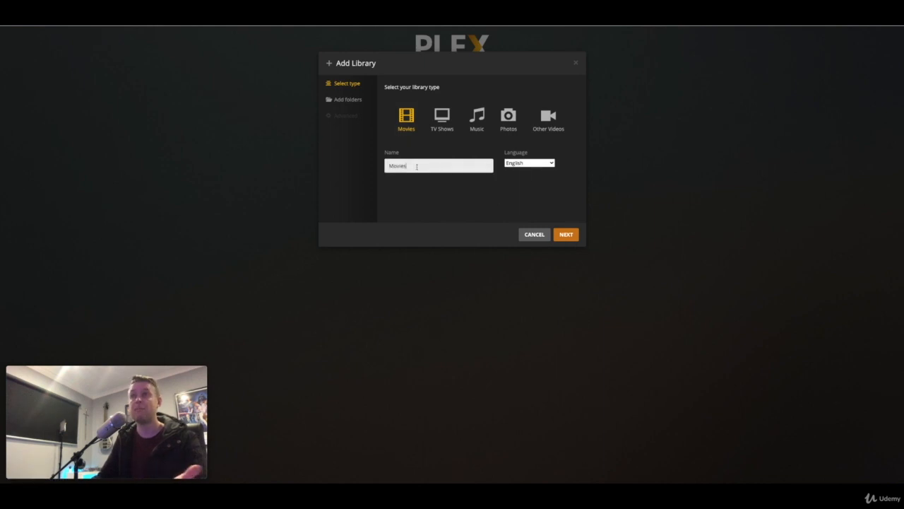
left_click(566, 235)
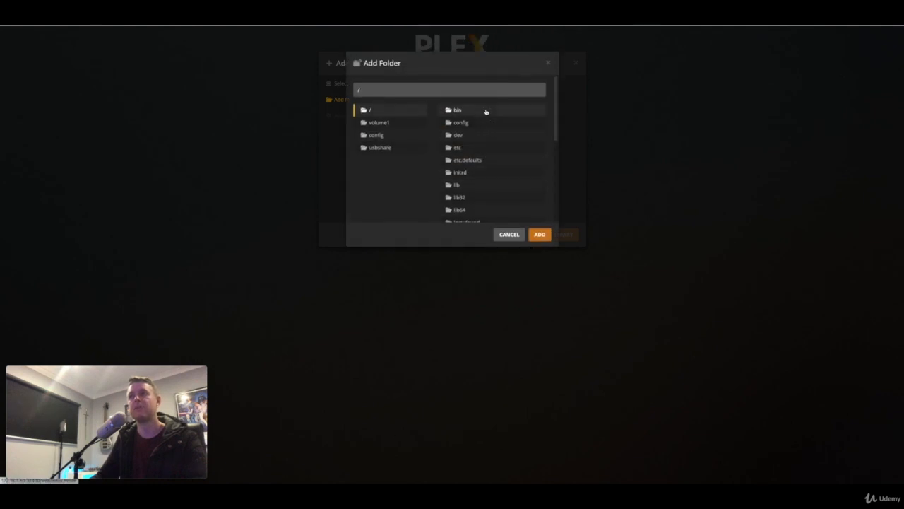
- Browse the Movies library's folder picker to /volume1/Data
left_click(392, 123)
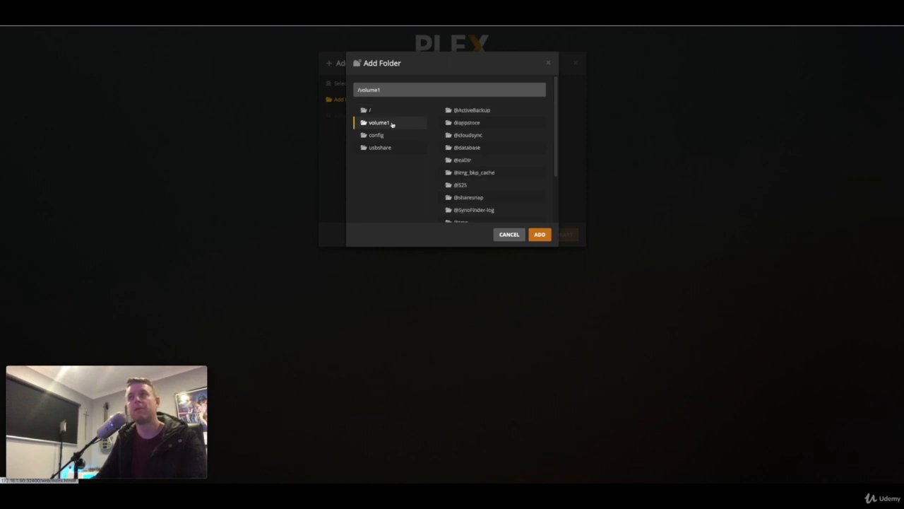
scroll(505, 161, "down", 1)
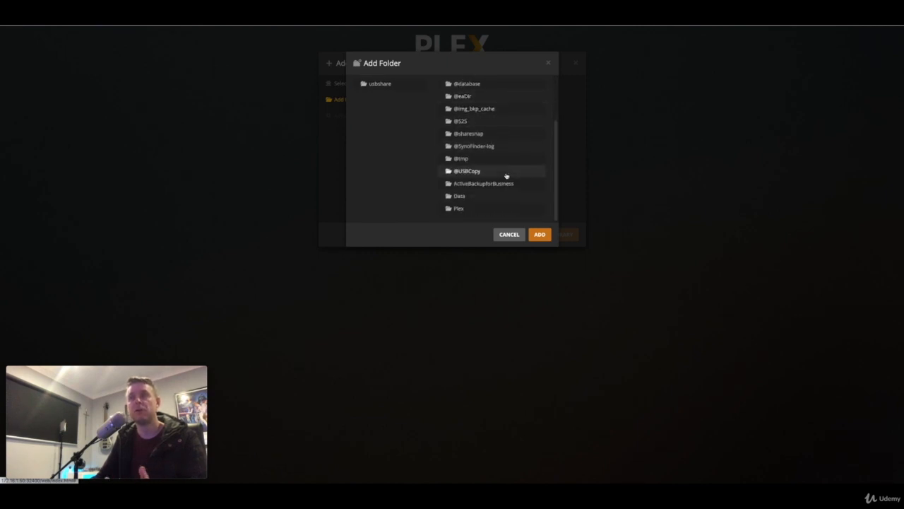
left_click(465, 197)
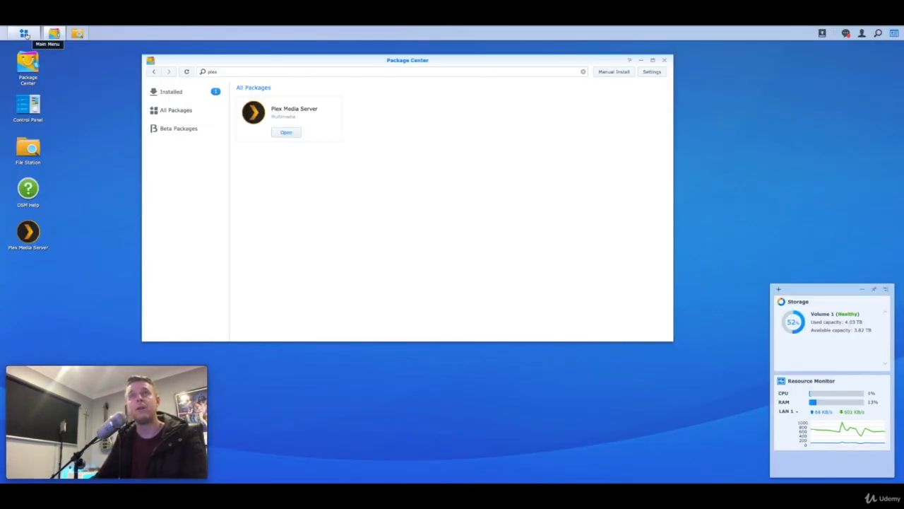
- Switch to the DSM Control Panel and give the local user plex Read/Write permission on the Data shared folder
left_click(24, 33)
left_click(259, 85)
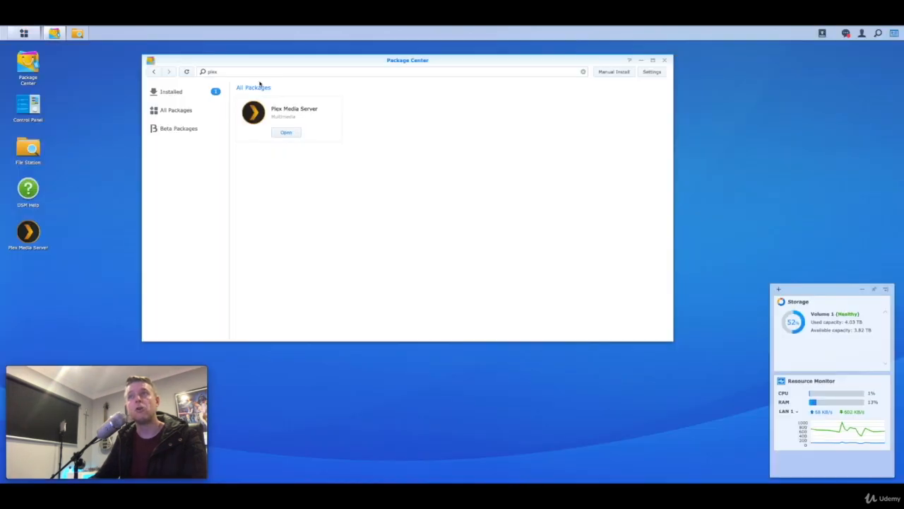
left_click(182, 111)
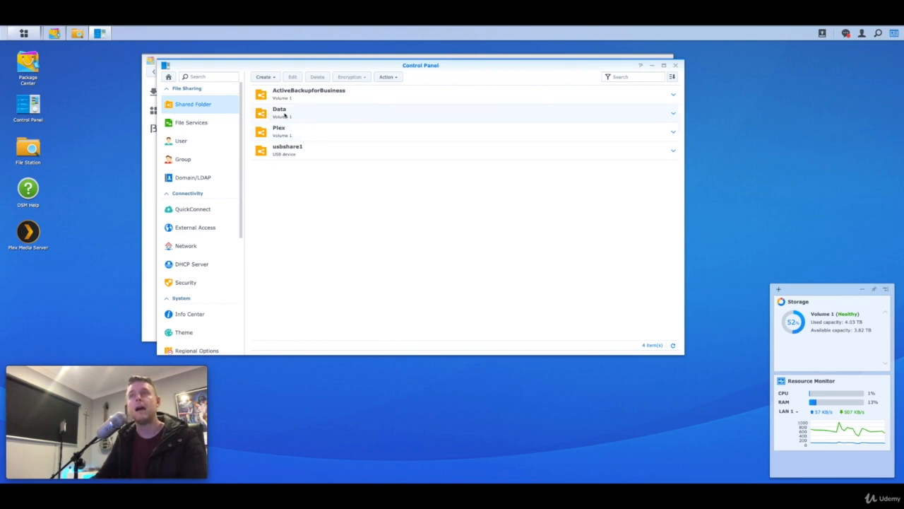
left_click(291, 115)
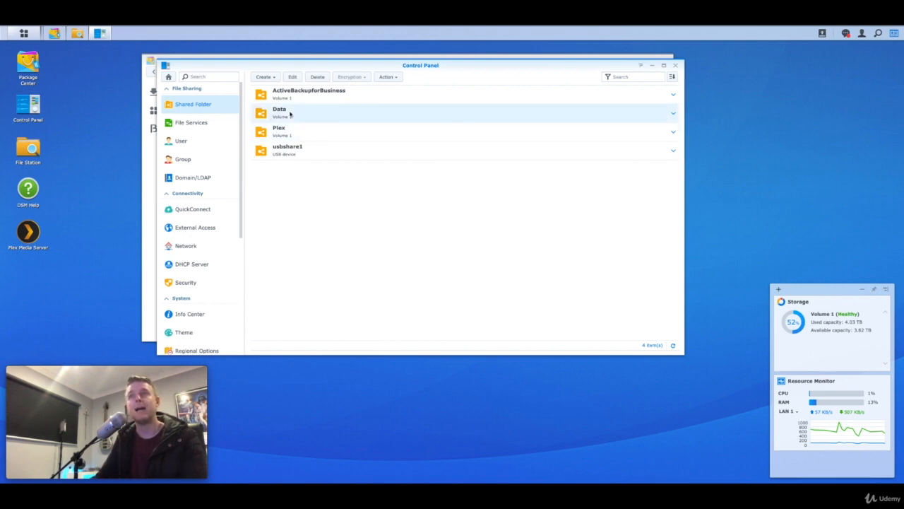
left_click(292, 77)
left_click(390, 119)
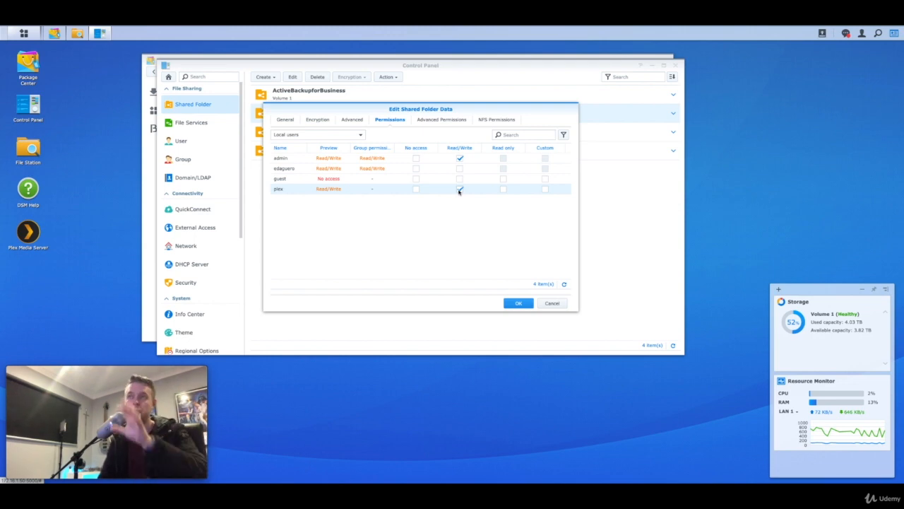
left_click_drag(518, 303, 557, 315)
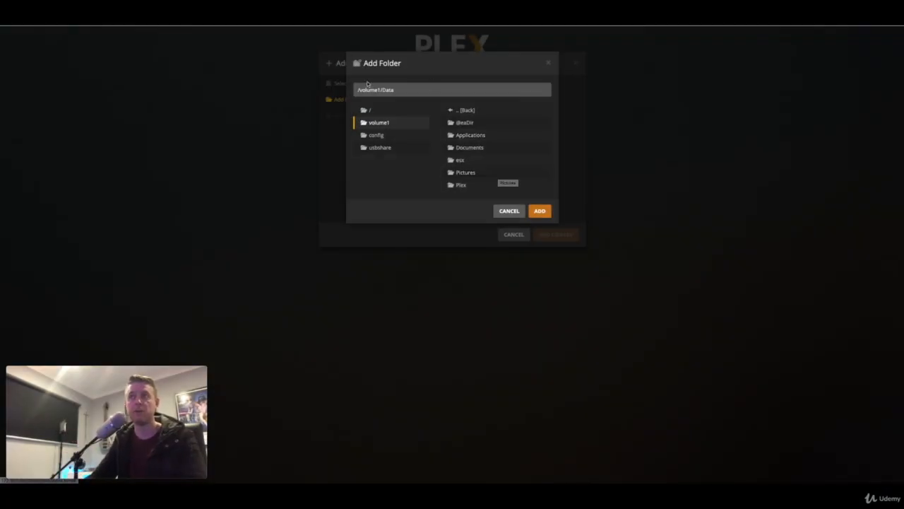
- Select /volume1/Data/Plex/Movies as the media folder and add the Movies library
left_click(463, 186)
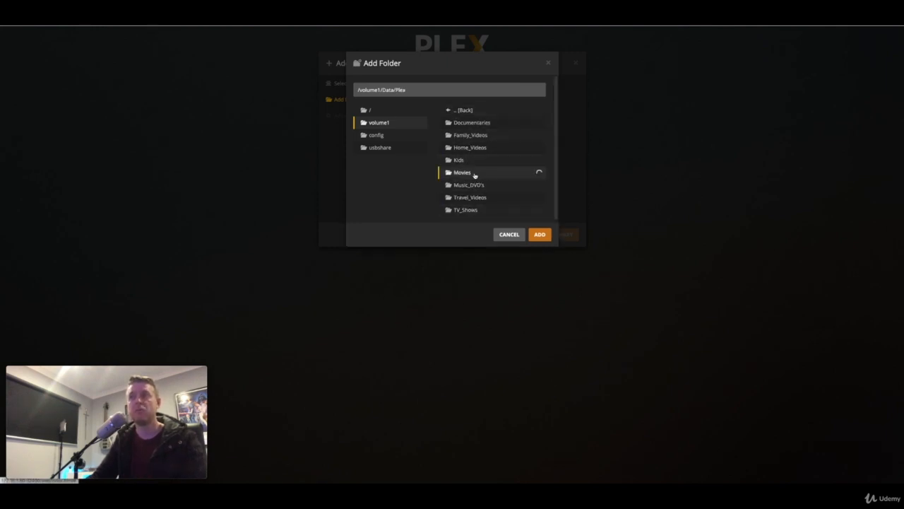
left_click(540, 234)
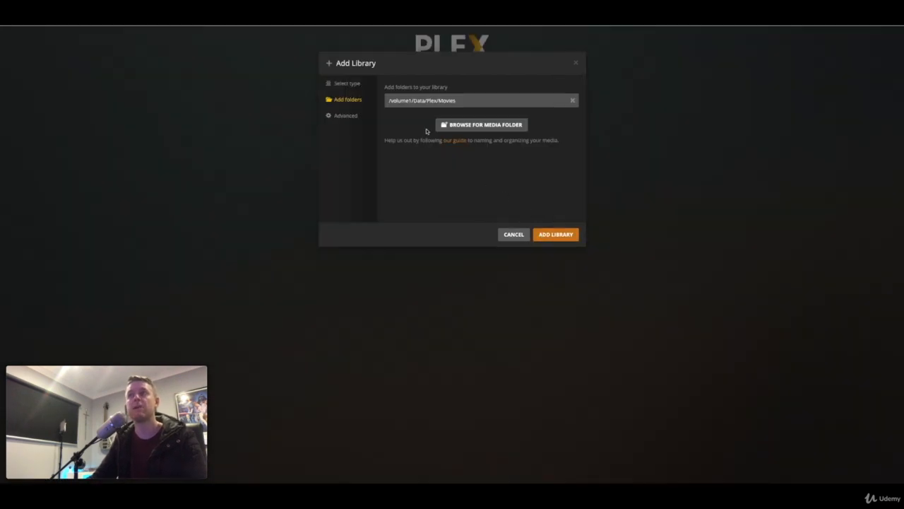
left_click(556, 235)
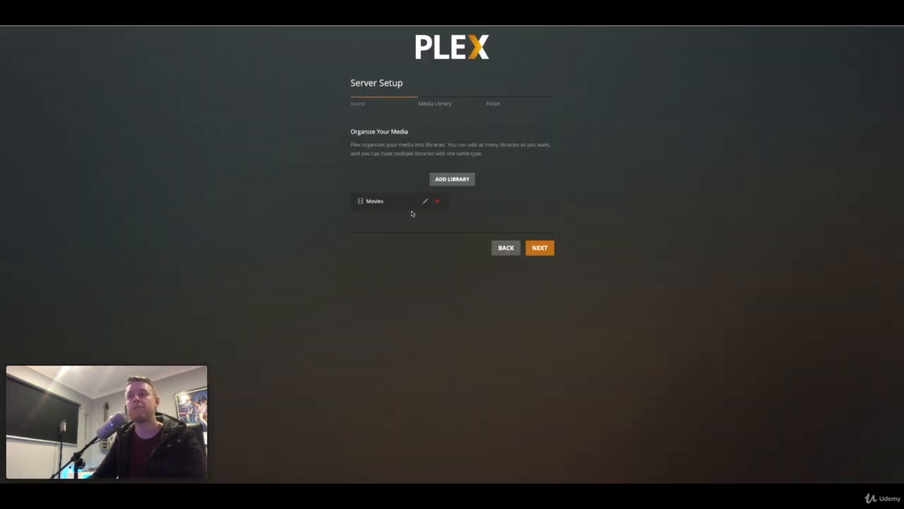
- Add a library of type TV Shows, keeping its default name and English, with /volume1/Data/Plex/TV_Shows as its media folder
left_click(452, 180)
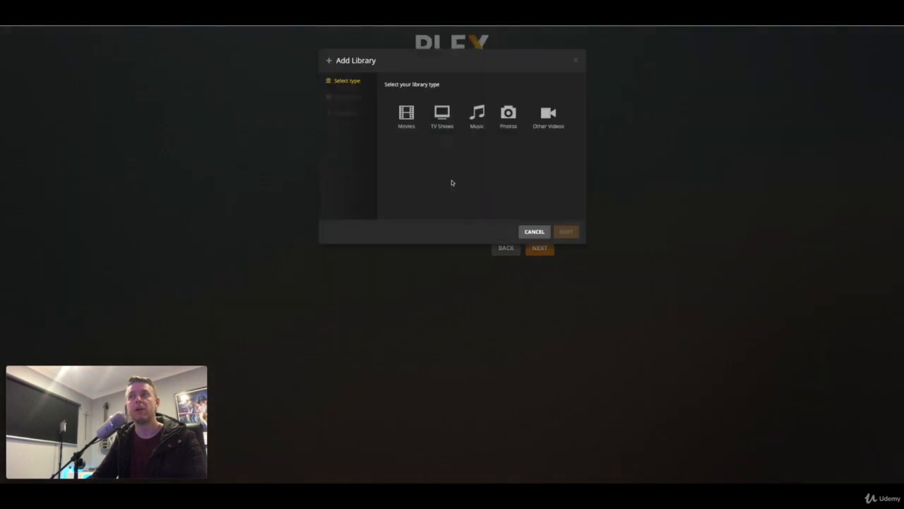
left_click(442, 115)
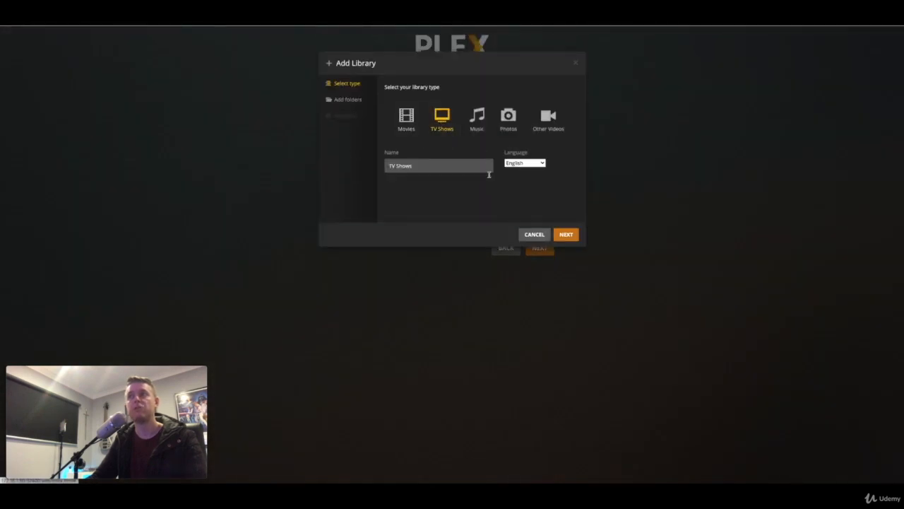
left_click(566, 234)
left_click(472, 109)
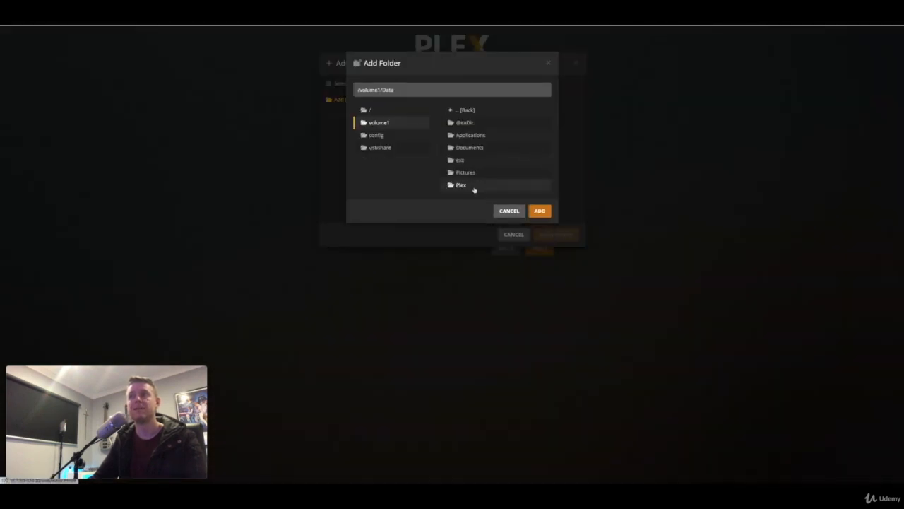
left_click(462, 185)
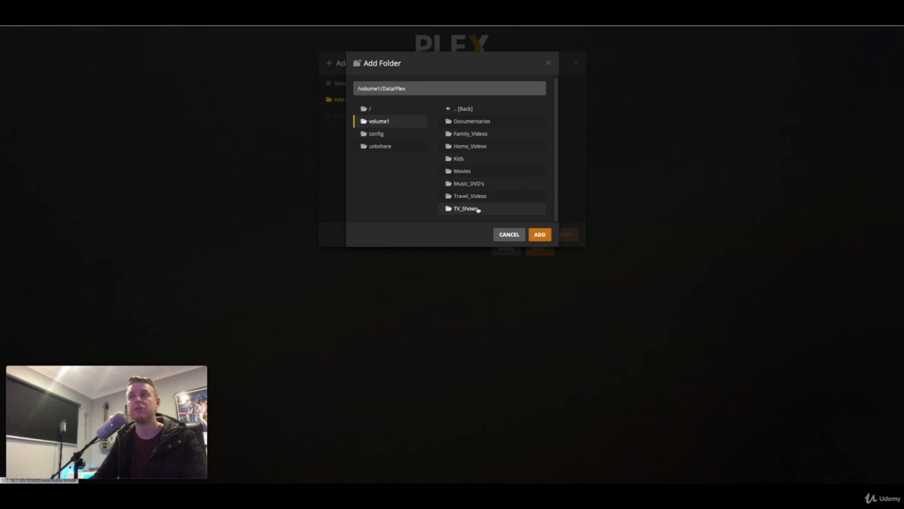
left_click(479, 210)
left_click(540, 233)
left_click(554, 234)
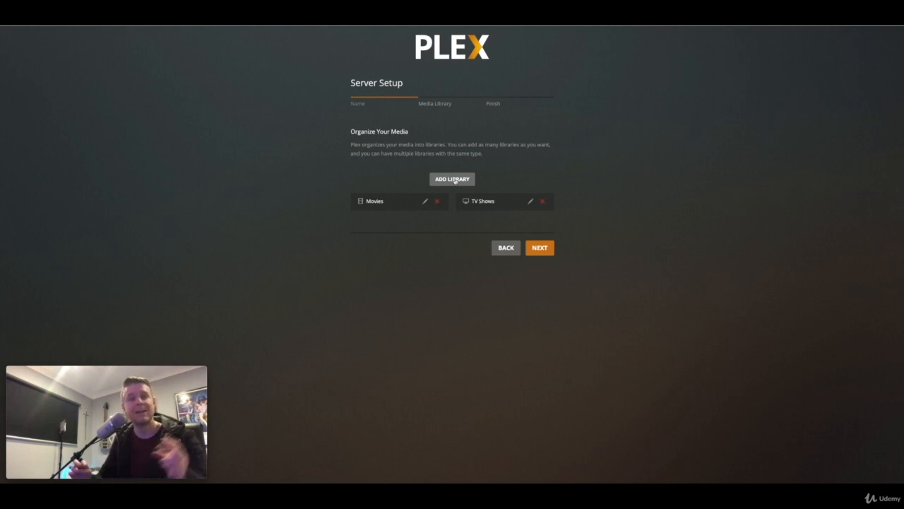
- Start another library of type Movies, name it "Doco's", keep the language English, and continue to its folder selection
left_click(454, 180)
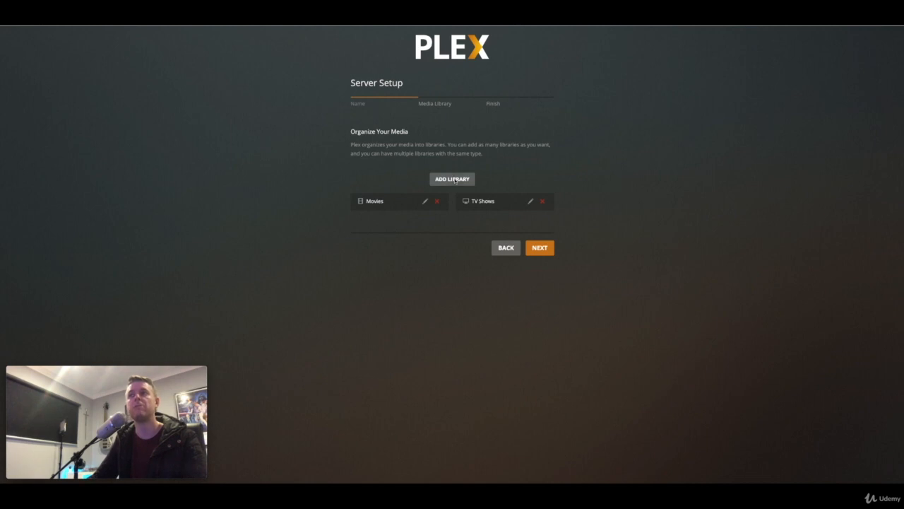
left_click(408, 119)
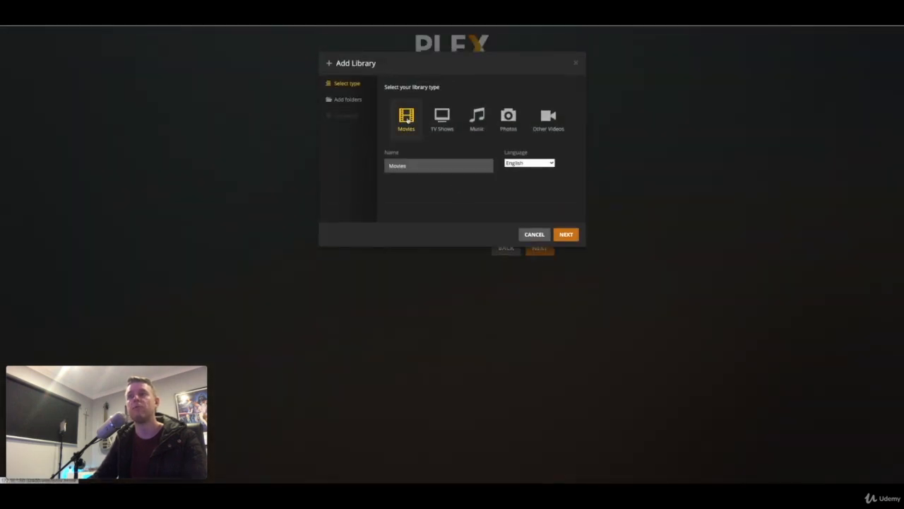
left_click_drag(418, 165, 339, 161)
type("D")
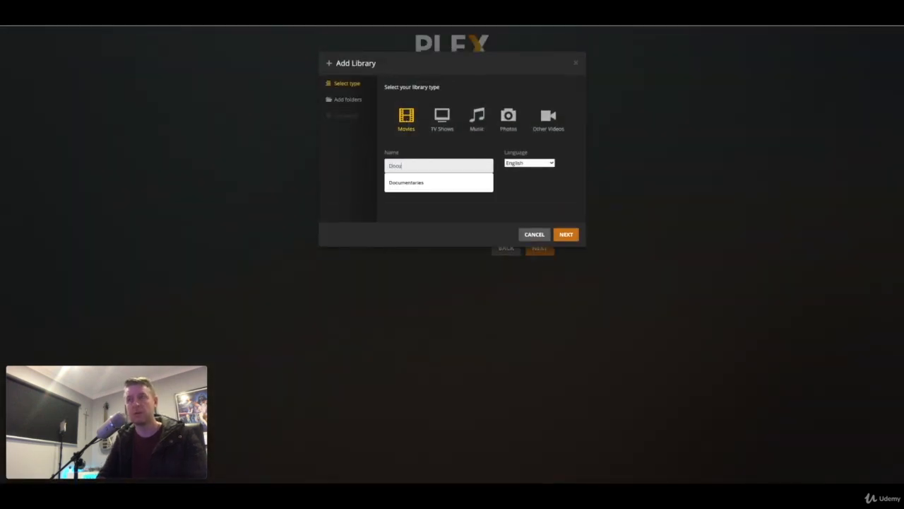
type("ocos")
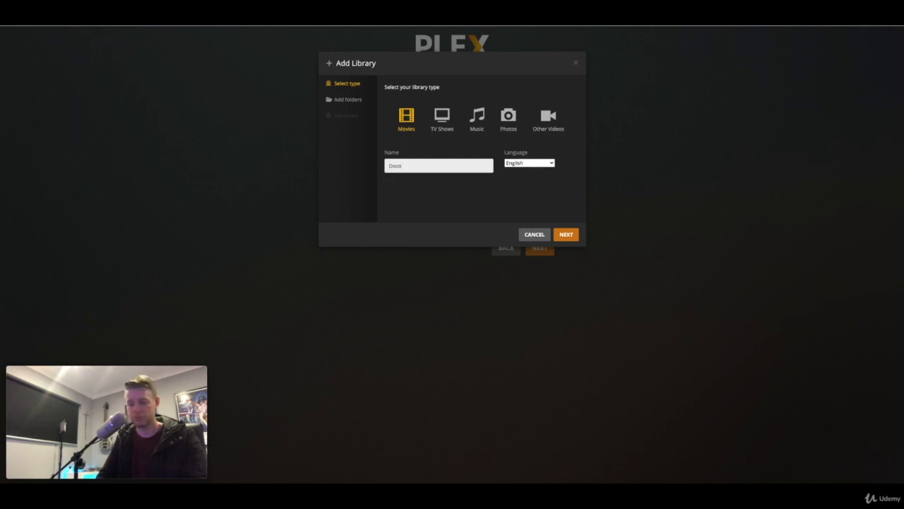
key("Return")
- Select /volume1/Data/Plex/Documentaries as the media folder and add the Doco's library
left_click(495, 109)
left_click(388, 123)
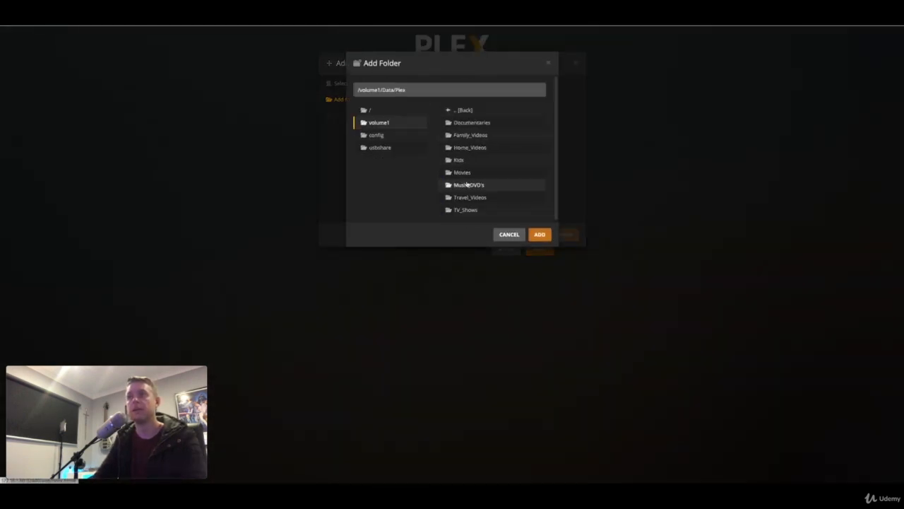
left_click(476, 124)
left_click(540, 232)
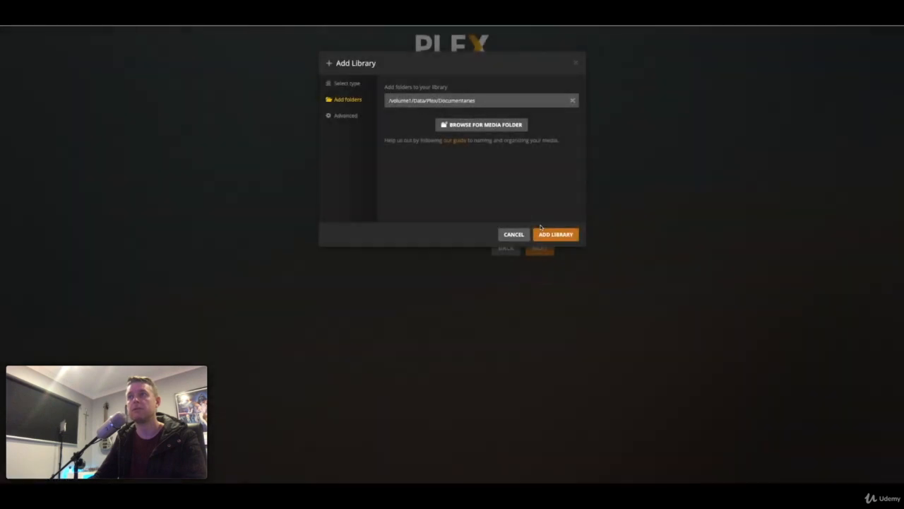
left_click(541, 233)
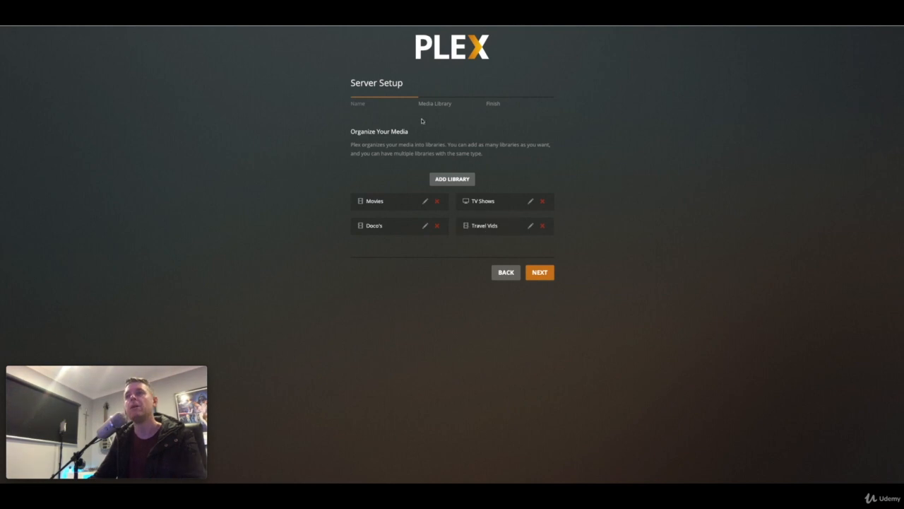
- Finish the server setup, keeping Doco's, Movies, Travel Vids and TV Shows pinned in the navigation, and open the Movies library
left_click(552, 275)
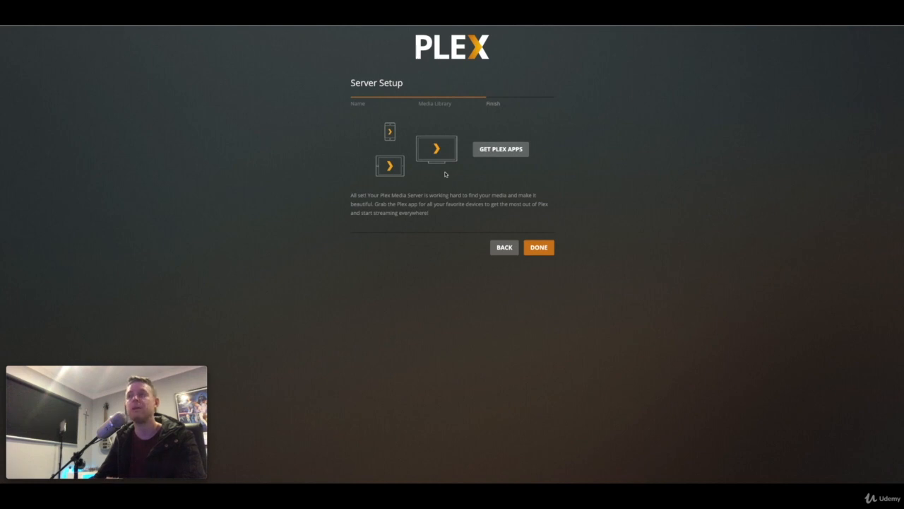
left_click(539, 247)
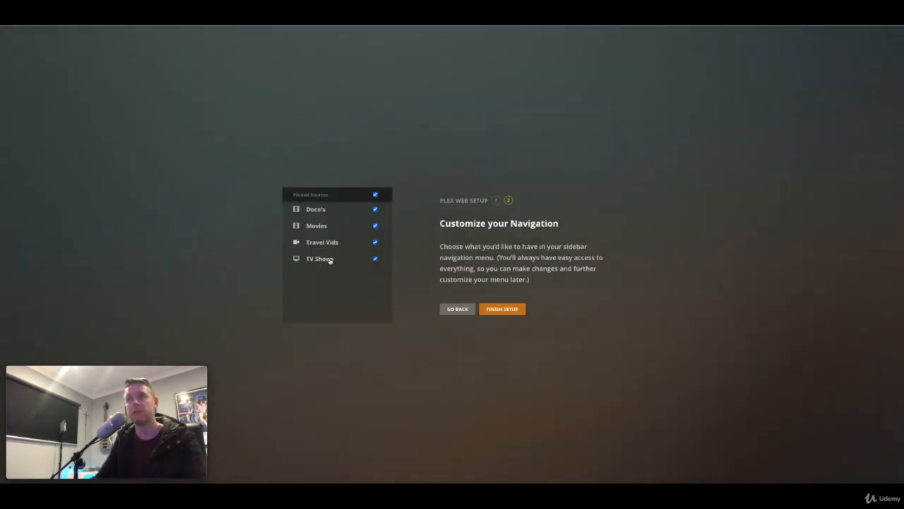
left_click(502, 309)
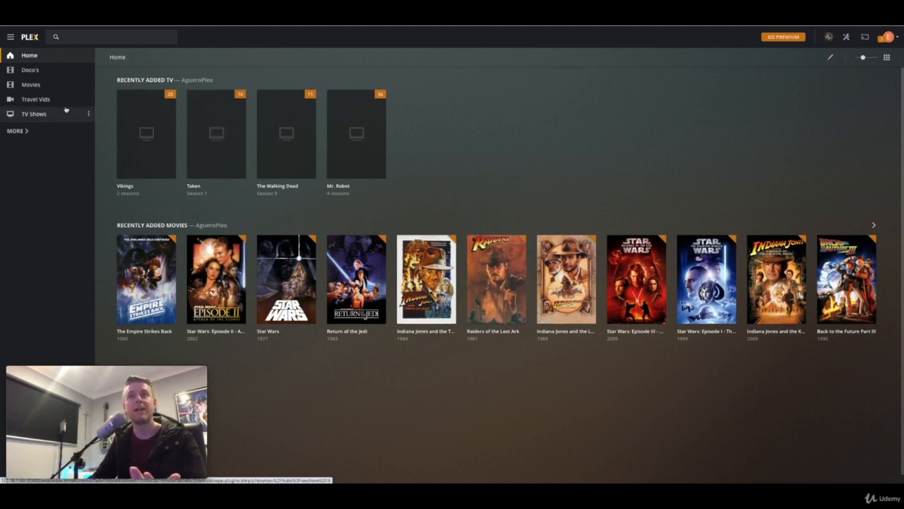
left_click(42, 90)
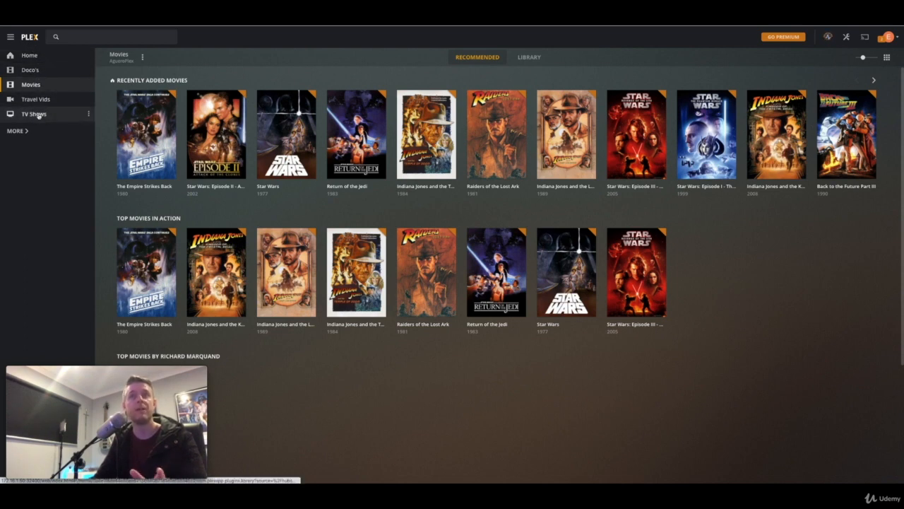
left_click(16, 131)
left_click(80, 77)
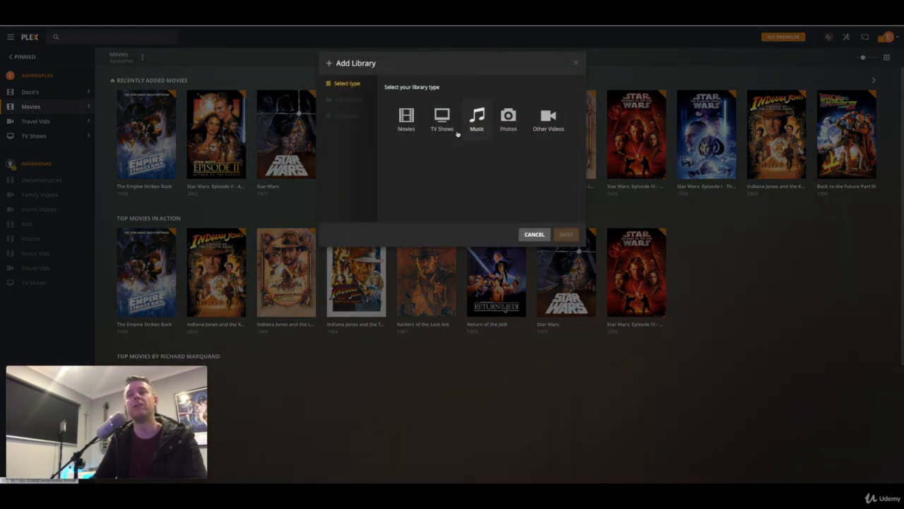
left_click(535, 234)
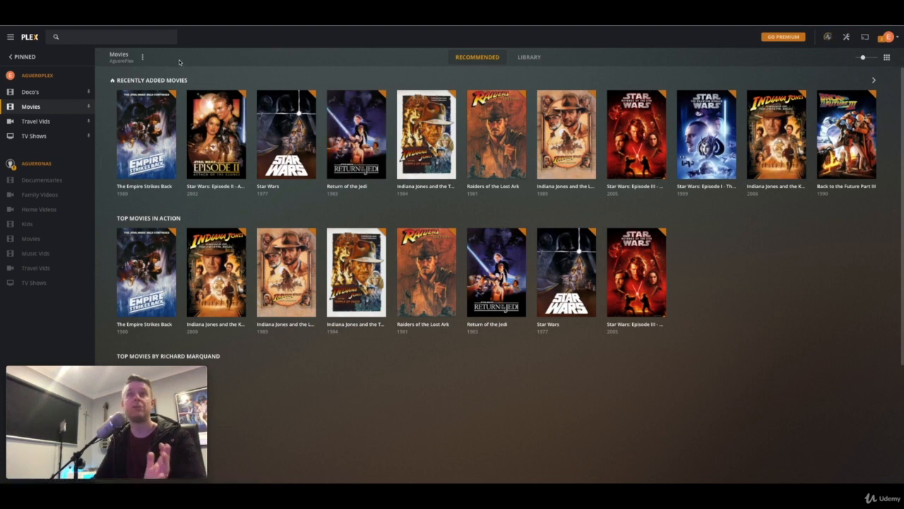